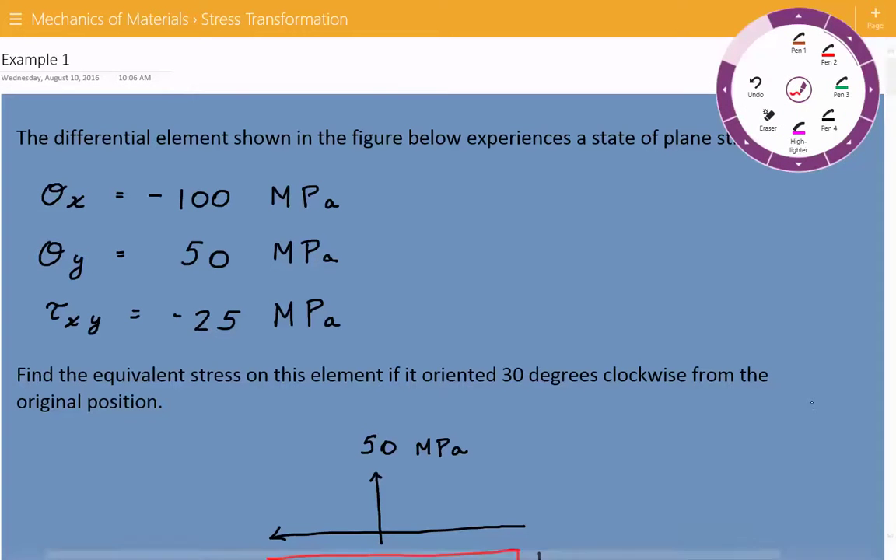
# Underline the given σx 100, σy 50 and shear 25 MPa values with the red pen.
pyautogui.moveTo(164, 220); pyautogui.dragTo(221, 217)
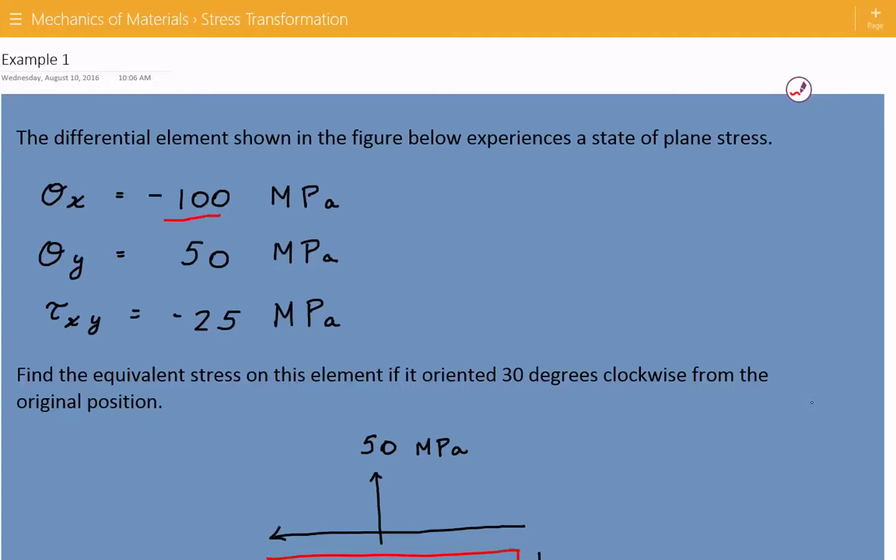
pyautogui.moveTo(184, 276); pyautogui.dragTo(235, 274)
pyautogui.moveTo(187, 340); pyautogui.dragTo(318, 333)
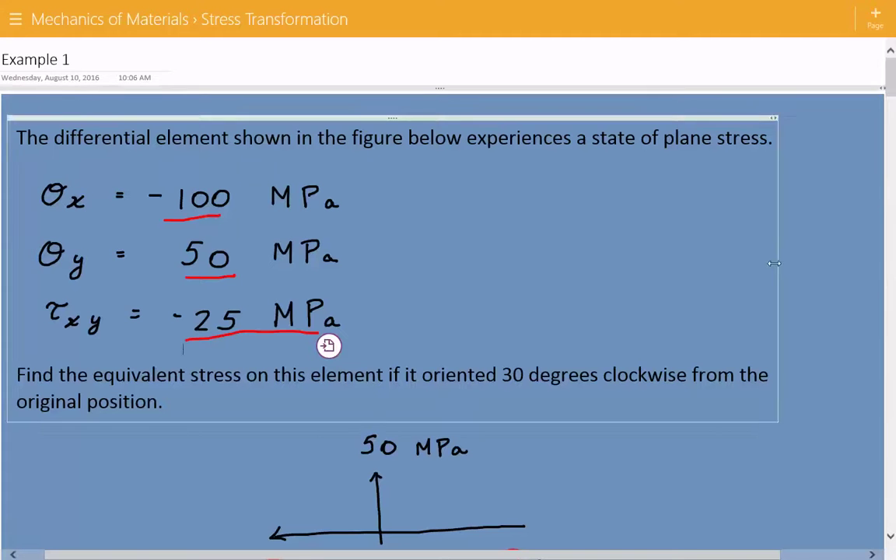
pyautogui.moveTo(886, 83)
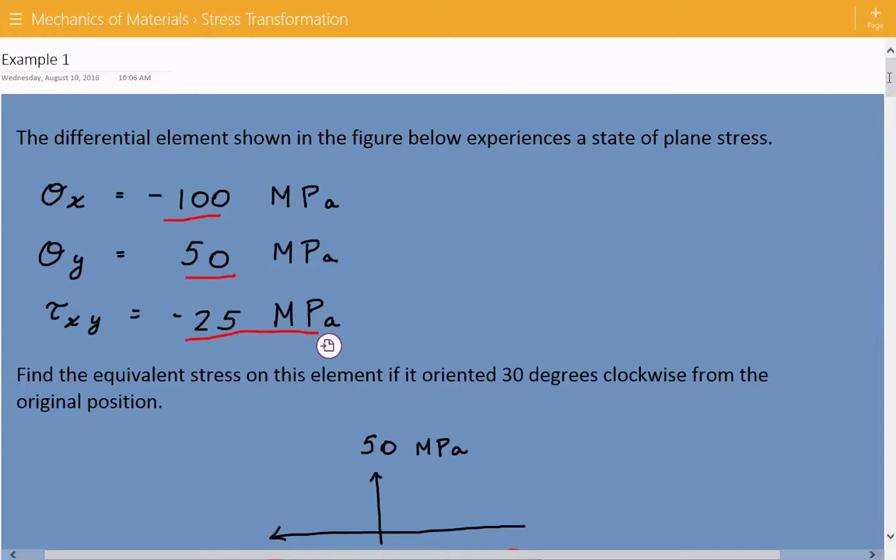
pyautogui.scroll(-1, 889, 79)
# Underline the figure's 100, 50 and 25 MPa labels and draw a curved + arrow for positive rotation.
pyautogui.moveTo(889, 79); pyautogui.dragTo(889, 104)
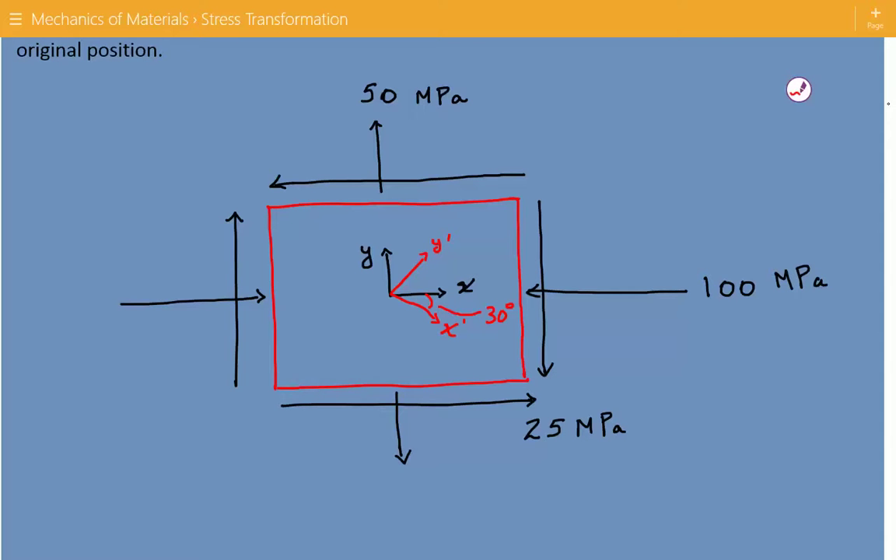
pyautogui.moveTo(708, 311); pyautogui.dragTo(793, 309)
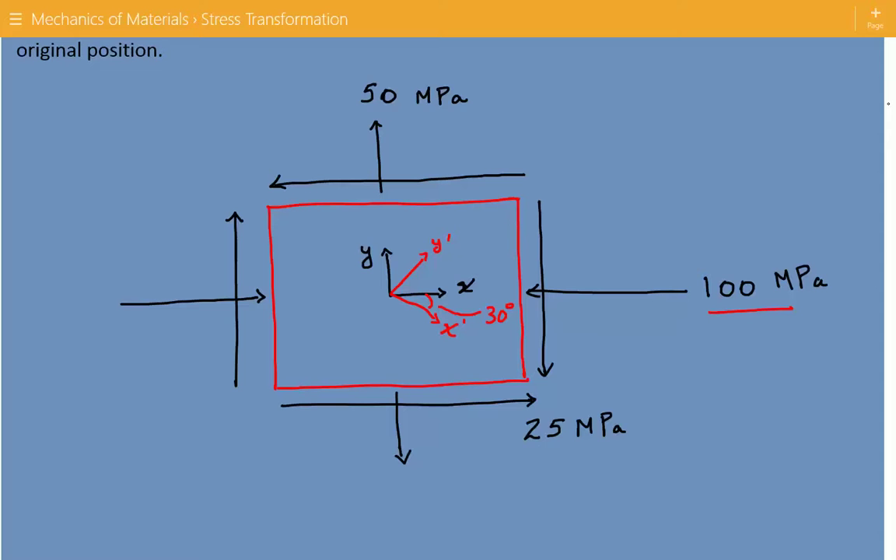
pyautogui.moveTo(362, 113); pyautogui.dragTo(456, 111)
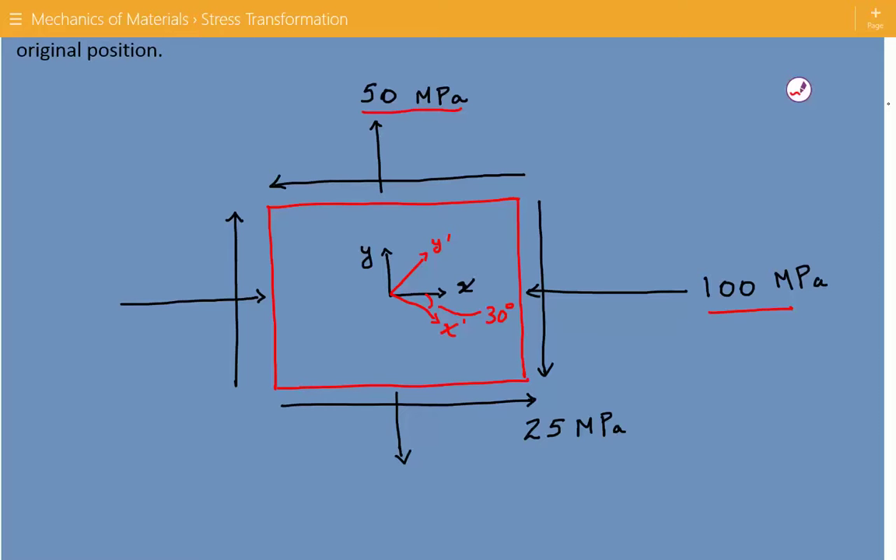
pyautogui.moveTo(525, 450); pyautogui.dragTo(607, 448)
pyautogui.moveTo(439, 280)
pyautogui.mouseDown()
pyautogui.moveTo(428, 275)
pyautogui.moveTo(450, 273)
pyautogui.mouseUp()
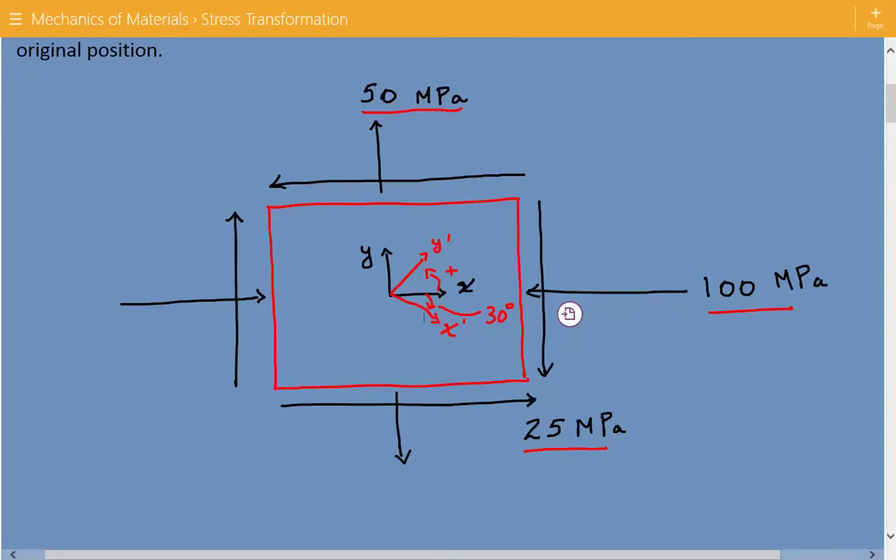
# Tick σx and σy and mark the 2 under both fractions of the σx' formula.
pyautogui.scroll(-3, 568, 313)
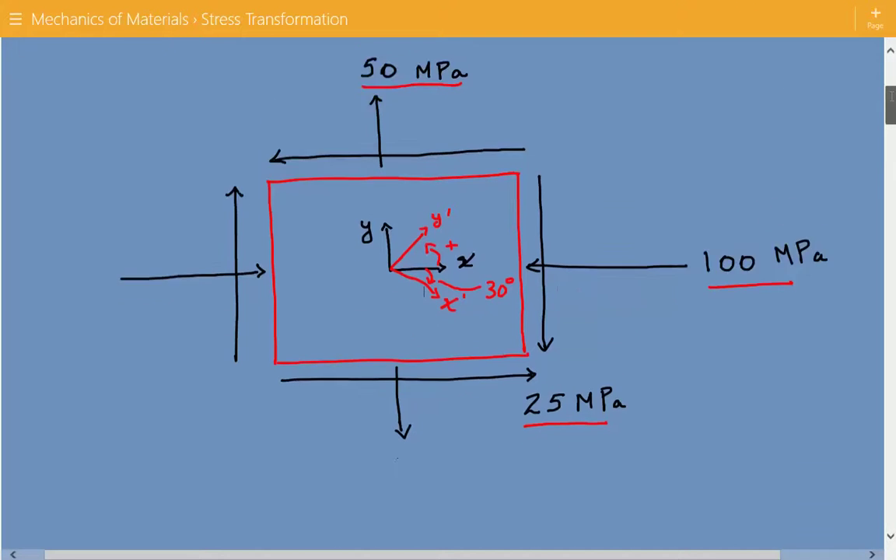
pyautogui.scroll(-2, 425, 208)
pyautogui.scroll(-3, 425, 208)
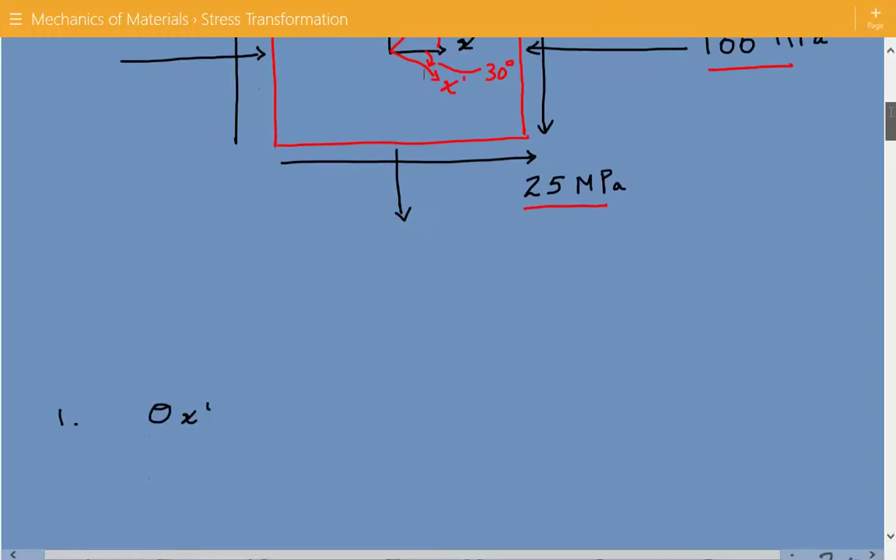
pyautogui.scroll(-2, 425, 208)
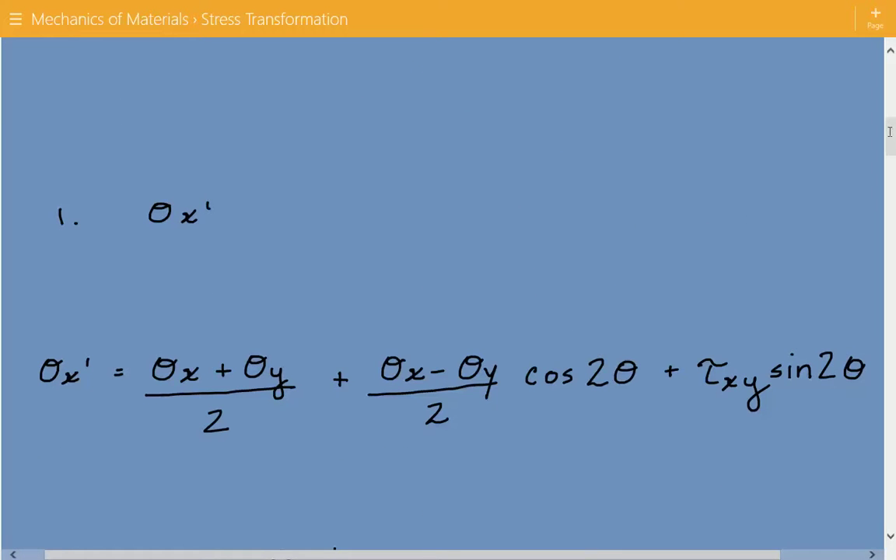
pyautogui.scroll(-2, 425, 209)
pyautogui.scroll(1, 892, 146)
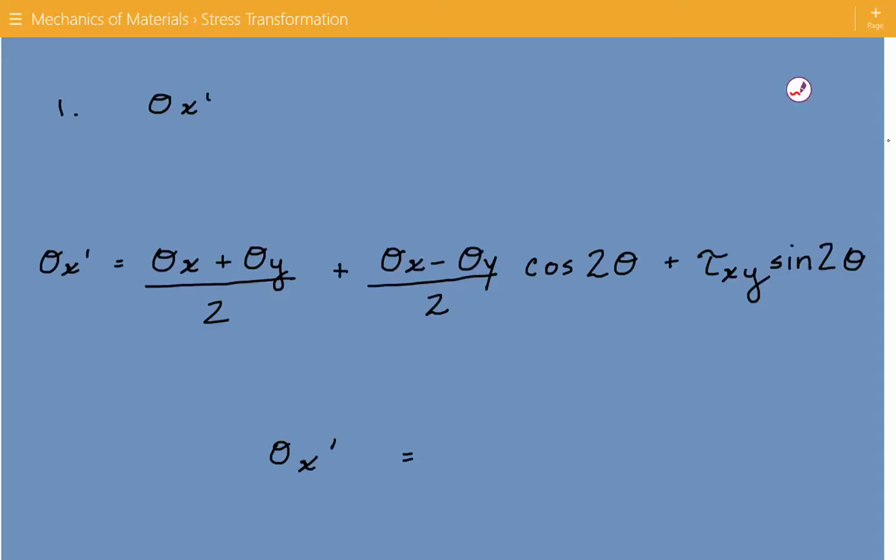
pyautogui.moveTo(185, 245); pyautogui.dragTo(196, 235)
pyautogui.moveTo(264, 236); pyautogui.dragTo(275, 230)
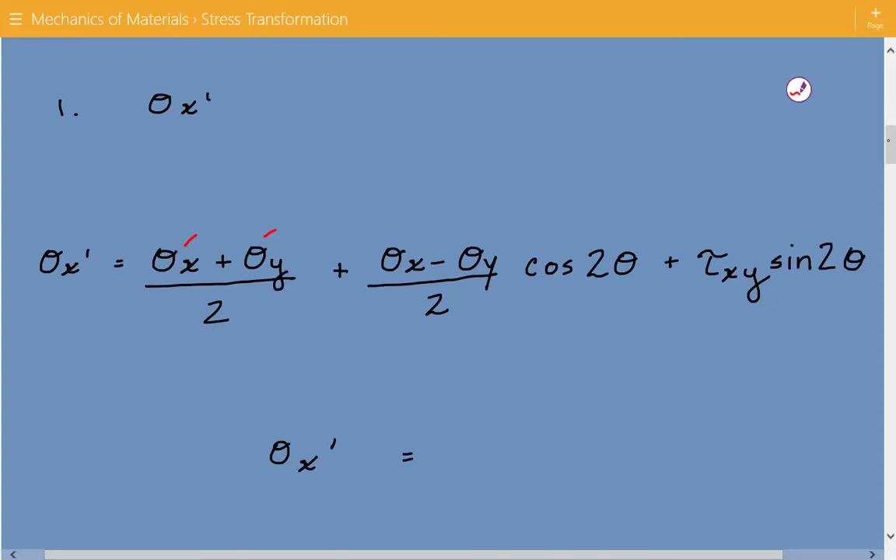
pyautogui.moveTo(211, 338); pyautogui.dragTo(225, 335)
pyautogui.moveTo(413, 240); pyautogui.dragTo(425, 232)
pyautogui.moveTo(484, 242); pyautogui.dragTo(495, 236)
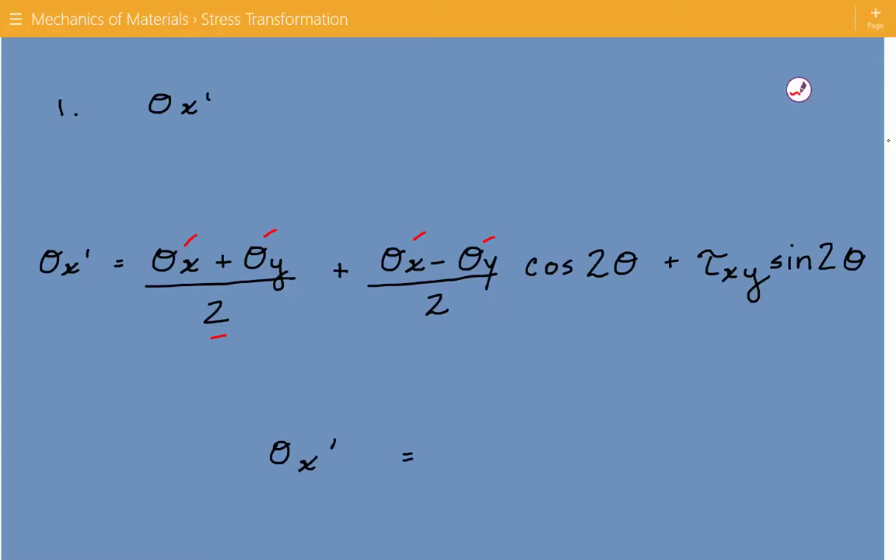
pyautogui.moveTo(428, 326); pyautogui.dragTo(440, 325)
# Underline 2θ, τ and sin, write -30° above θ, then bring up the Google Sheets results.
pyautogui.moveTo(597, 293); pyautogui.dragTo(619, 290)
pyautogui.moveTo(705, 295); pyautogui.dragTo(735, 299)
pyautogui.moveTo(786, 288); pyautogui.dragTo(823, 287)
pyautogui.moveTo(620, 233); pyautogui.dragTo(619, 244)
pyautogui.moveTo(622, 202)
pyautogui.mouseDown()
pyautogui.moveTo(623, 214)
pyautogui.moveTo(657, 200)
pyautogui.mouseUp()
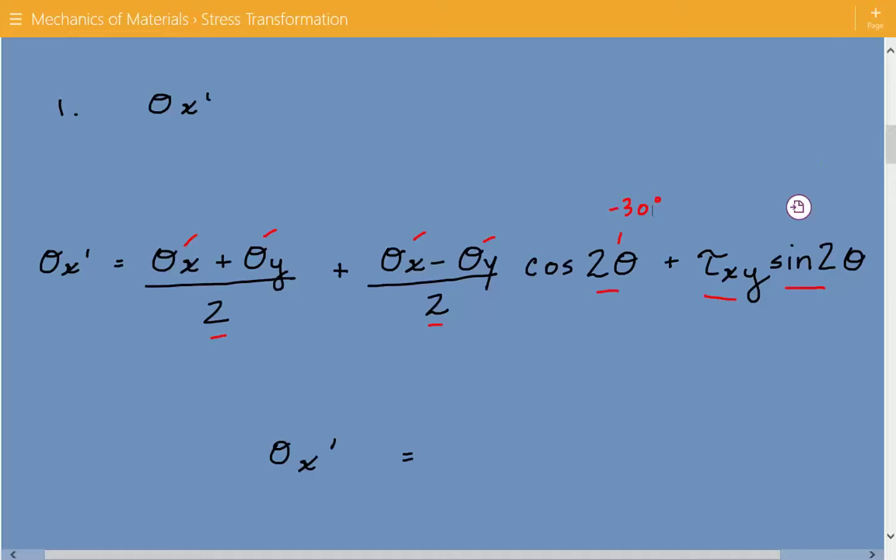
pyautogui.click(863, 7)
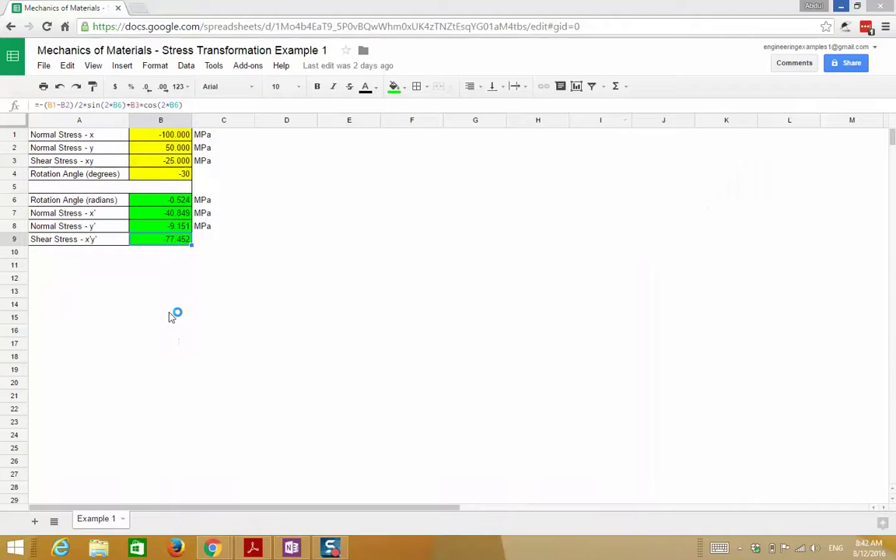
# Inspect cell B7's formula giving σx' = -40.849 MPa, then return to OneNote.
pyautogui.click(156, 215)
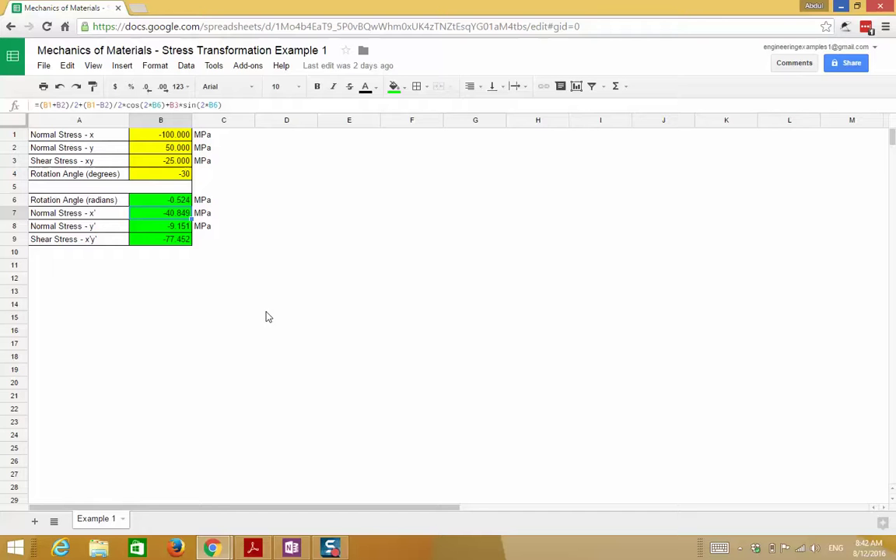
pyautogui.click(291, 549)
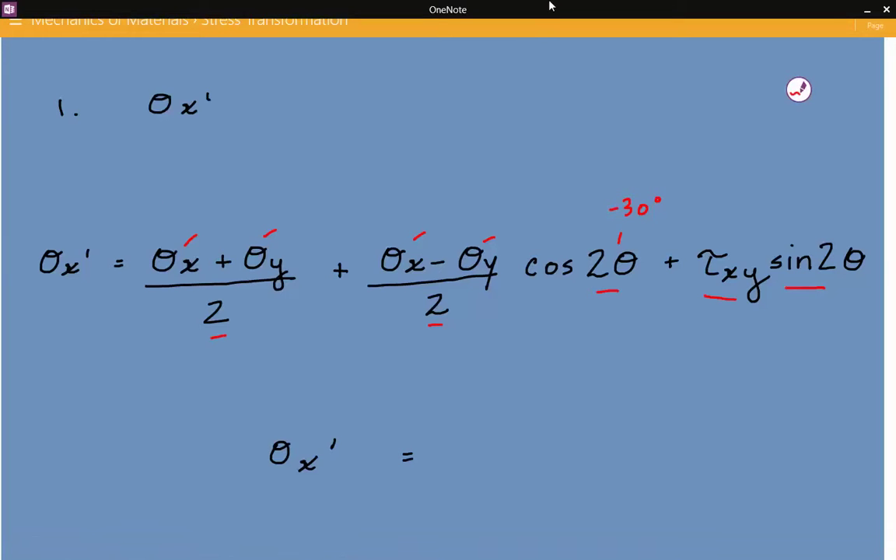
# Handwrite -40.85 MPa after σx' = in red and scroll down to the σy' equation.
pyautogui.moveTo(443, 459)
pyautogui.mouseDown()
pyautogui.moveTo(473, 446)
pyautogui.moveTo(485, 463)
pyautogui.moveTo(511, 449)
pyautogui.moveTo(503, 447)
pyautogui.moveTo(526, 460)
pyautogui.moveTo(563, 460)
pyautogui.mouseUp()
pyautogui.click(527, 462)
pyautogui.moveTo(627, 444)
pyautogui.mouseDown()
pyautogui.moveTo(655, 456)
pyautogui.moveTo(654, 441)
pyautogui.moveTo(688, 459)
pyautogui.mouseUp()
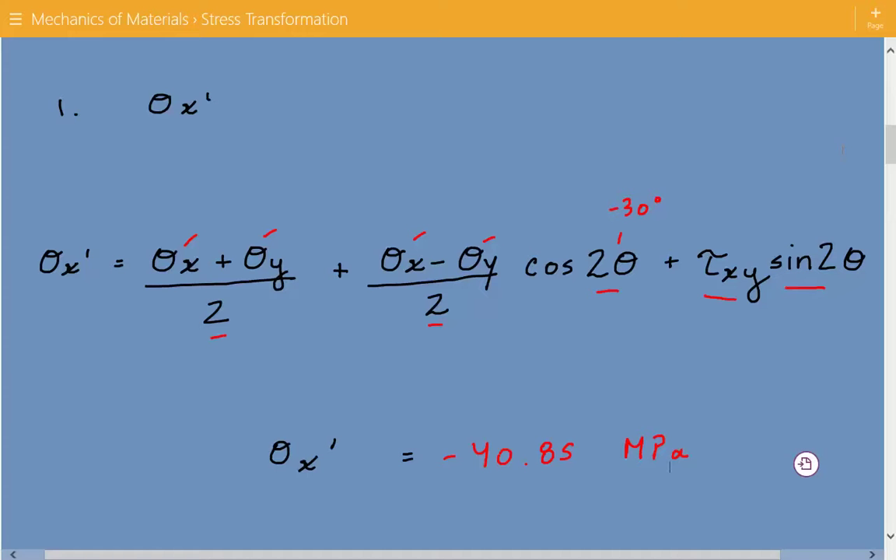
pyautogui.moveTo(892, 147); pyautogui.dragTo(891, 180)
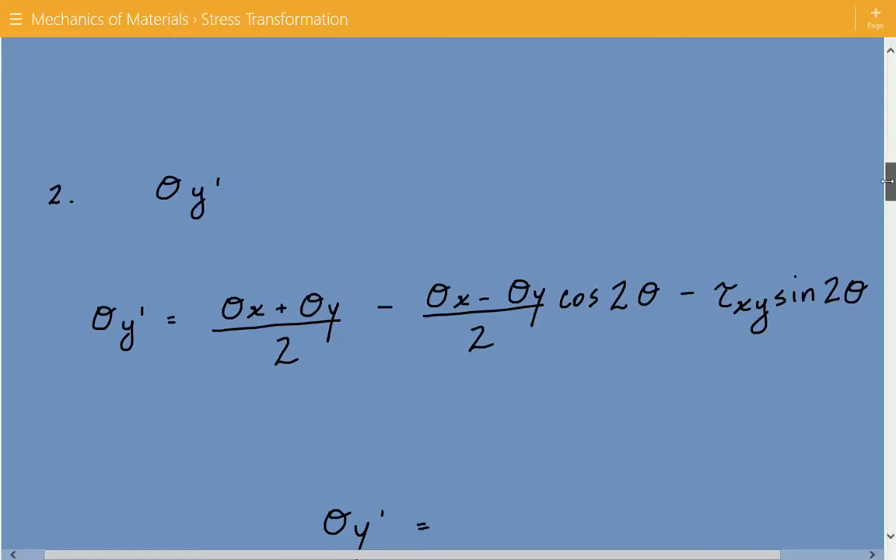
# Circle both minus signs in the σy' formula in red and write a + above each.
pyautogui.moveTo(887, 181); pyautogui.dragTo(887, 181)
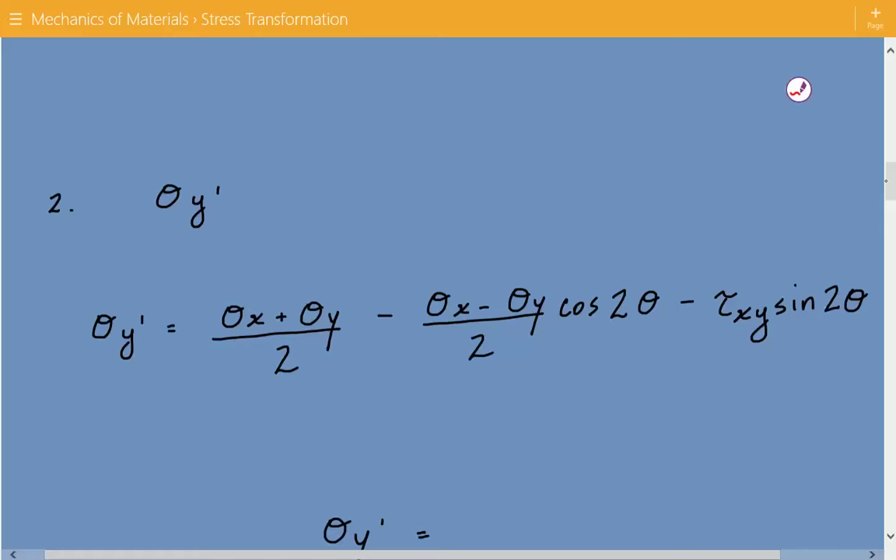
pyautogui.moveTo(397, 307)
pyautogui.mouseDown()
pyautogui.moveTo(387, 330)
pyautogui.moveTo(399, 309)
pyautogui.mouseUp()
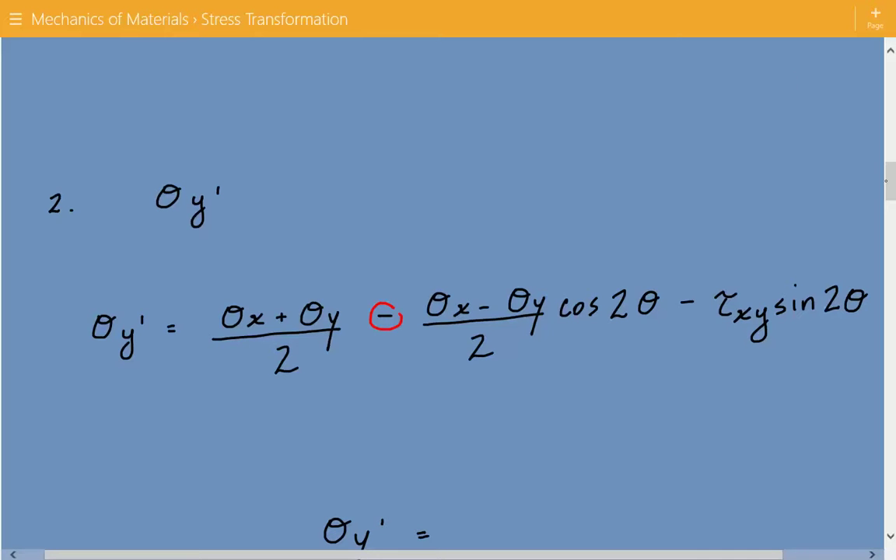
pyautogui.moveTo(697, 293)
pyautogui.mouseDown()
pyautogui.moveTo(671, 296)
pyautogui.moveTo(685, 319)
pyautogui.moveTo(702, 298)
pyautogui.mouseUp()
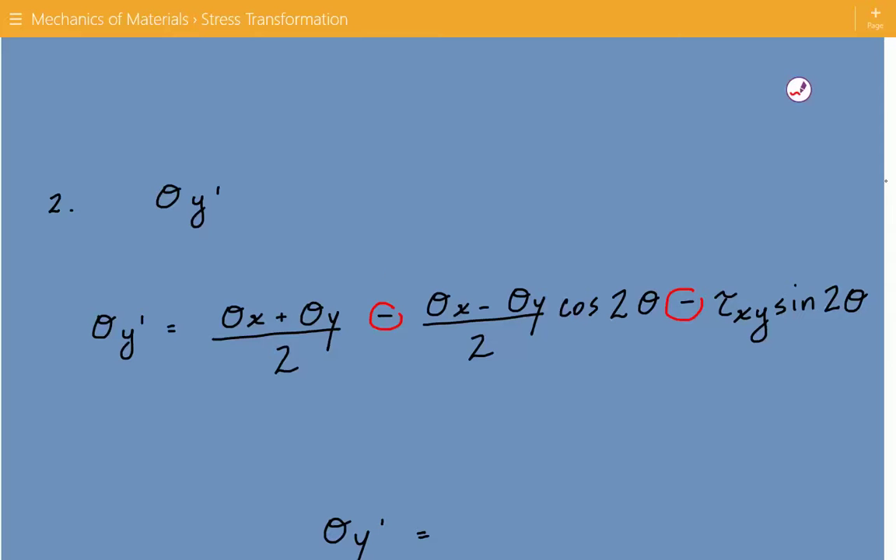
pyautogui.moveTo(388, 269)
pyautogui.mouseDown()
pyautogui.moveTo(388, 283)
pyautogui.moveTo(398, 276)
pyautogui.mouseUp()
pyautogui.moveTo(693, 263)
pyautogui.mouseDown()
pyautogui.moveTo(693, 275)
pyautogui.moveTo(699, 269)
pyautogui.mouseUp()
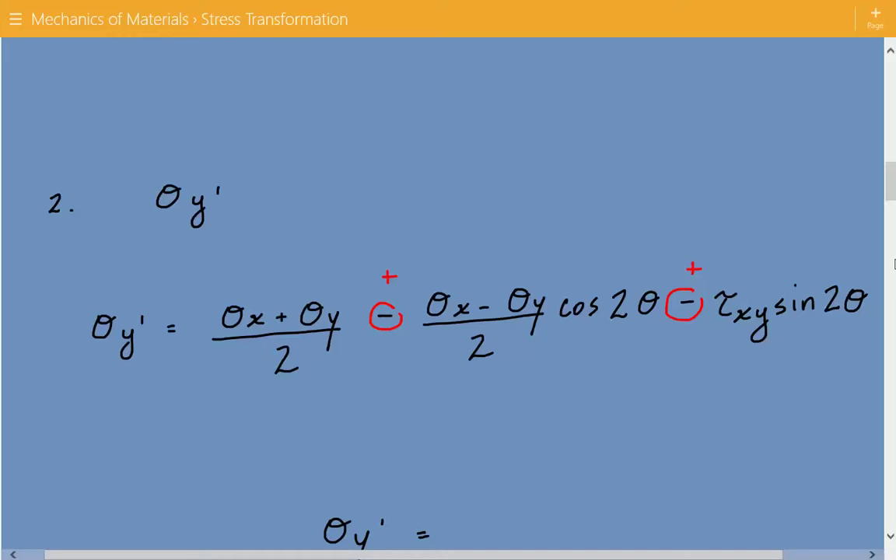
# Check σy' = -9.151 MPa in spreadsheet cell B8, then return to OneNote.
pyautogui.scroll(-2, 890, 194)
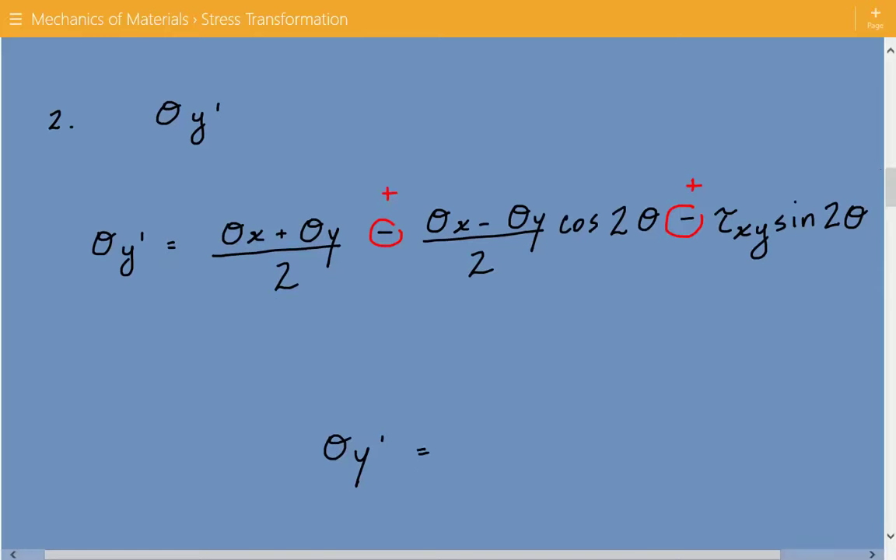
pyautogui.click(864, 7)
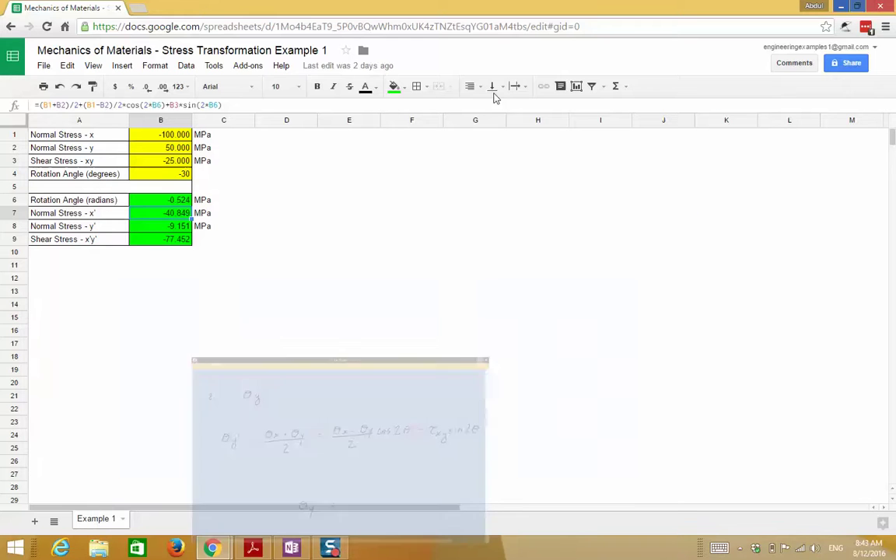
pyautogui.click(166, 231)
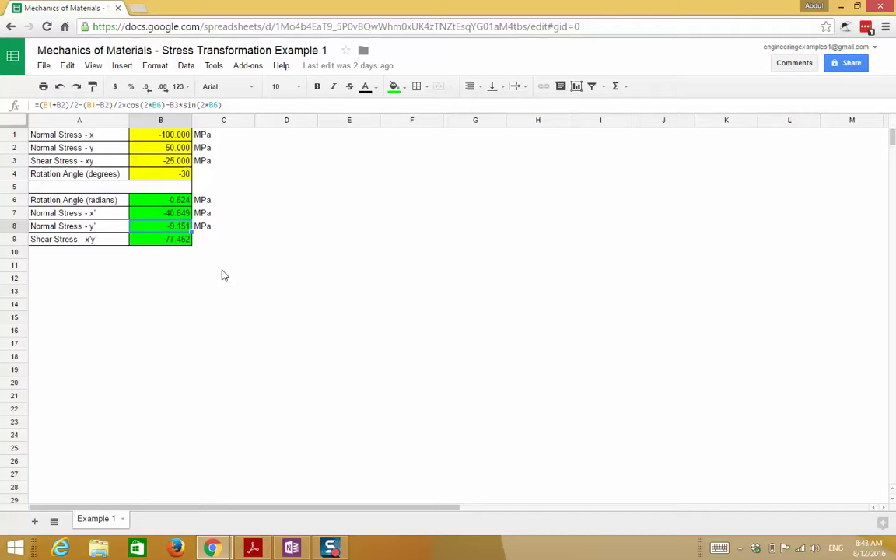
pyautogui.click(291, 549)
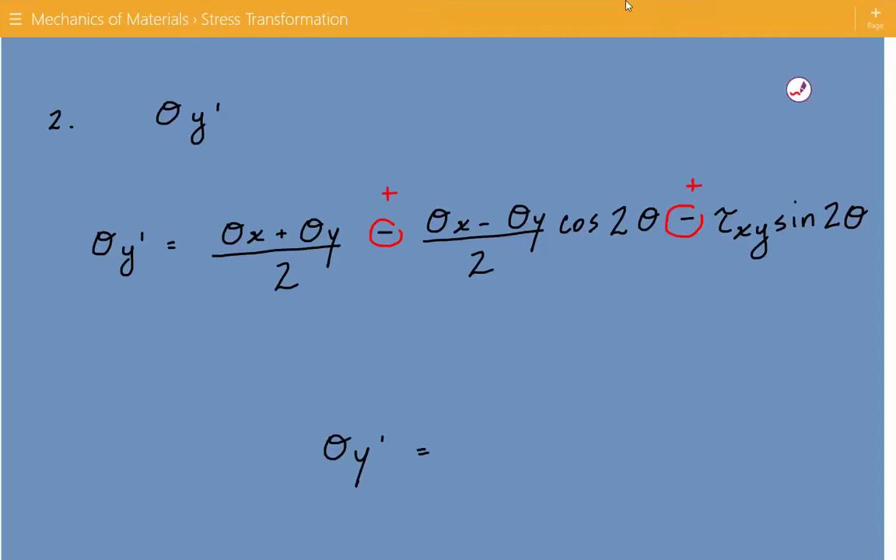
# Handwrite -9.15 MPa after σy' = in red, then scroll to the part 3 τxy' formula.
pyautogui.moveTo(465, 440); pyautogui.dragTo(509, 455)
pyautogui.moveTo(550, 432); pyautogui.dragTo(551, 455)
pyautogui.moveTo(579, 434); pyautogui.dragTo(568, 456)
pyautogui.moveTo(637, 451)
pyautogui.mouseDown()
pyautogui.moveTo(644, 432)
pyautogui.moveTo(667, 452)
pyautogui.mouseUp()
pyautogui.click(669, 438)
pyautogui.moveTo(668, 432)
pyautogui.mouseDown()
pyautogui.moveTo(671, 443)
pyautogui.moveTo(704, 452)
pyautogui.mouseUp()
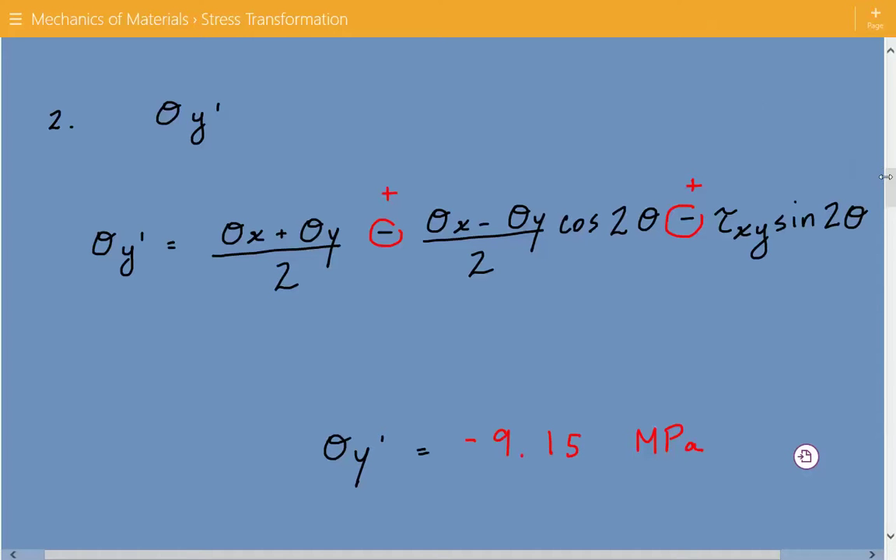
pyautogui.moveTo(890, 176); pyautogui.dragTo(889, 213)
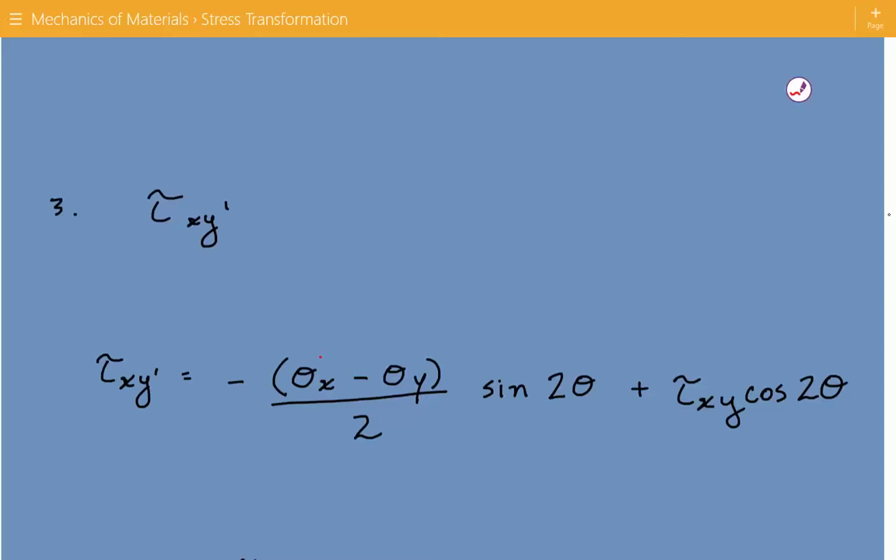
# Tick σx and σy and underline 2, 2θ and the x of τxy in the shear formula.
pyautogui.moveTo(318, 356); pyautogui.dragTo(330, 349)
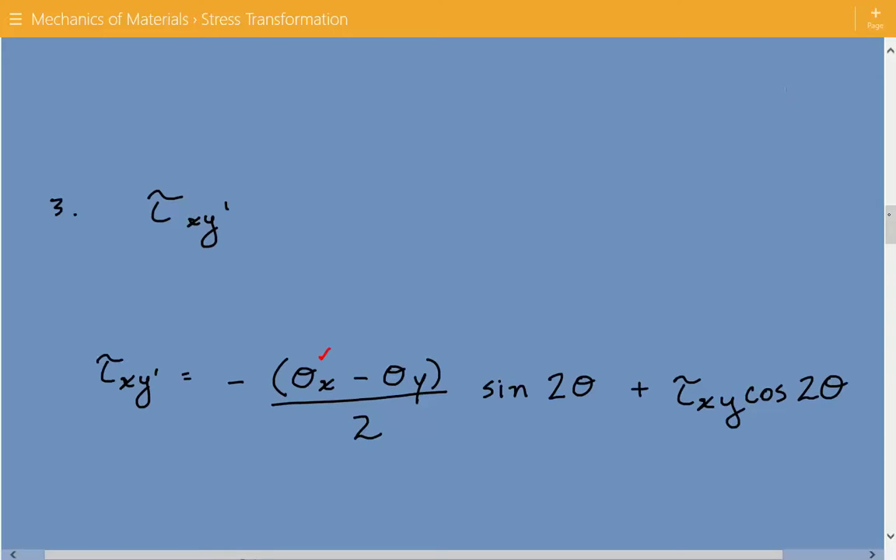
pyautogui.moveTo(404, 354); pyautogui.dragTo(416, 347)
pyautogui.moveTo(359, 450); pyautogui.dragTo(378, 449)
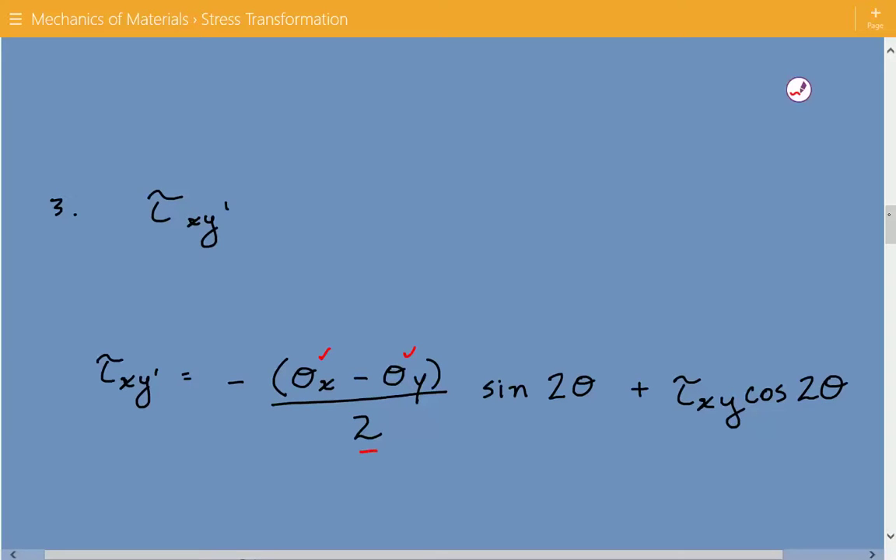
pyautogui.moveTo(550, 412); pyautogui.dragTo(581, 412)
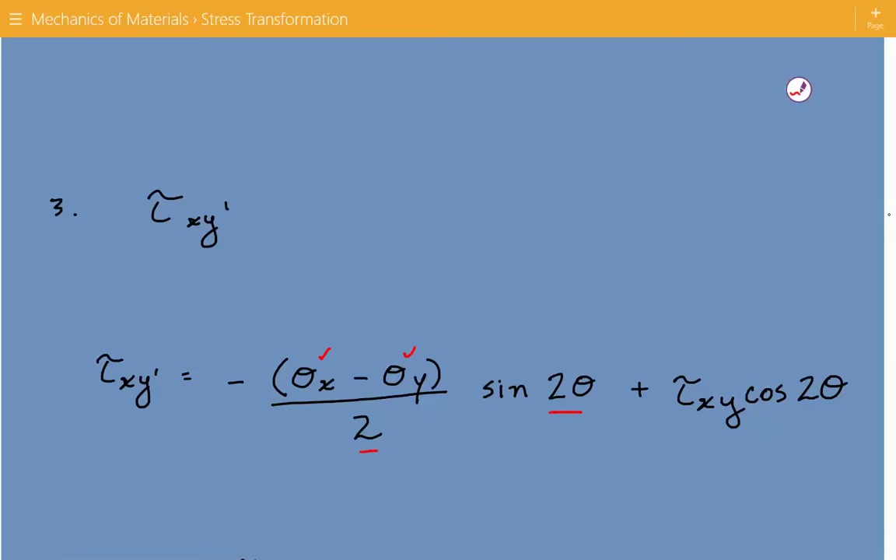
pyautogui.moveTo(693, 422); pyautogui.dragTo(707, 422)
pyautogui.moveTo(784, 419); pyautogui.dragTo(827, 417)
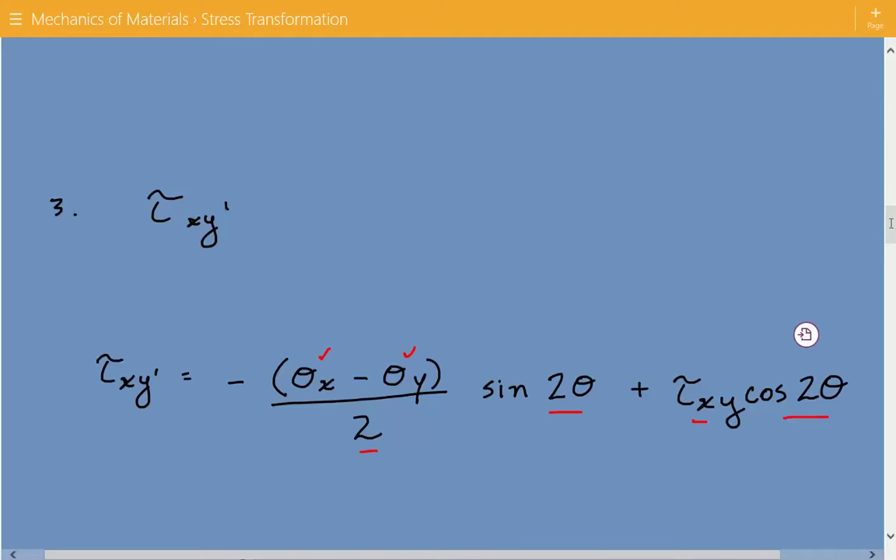
pyautogui.moveTo(892, 224); pyautogui.dragTo(891, 237)
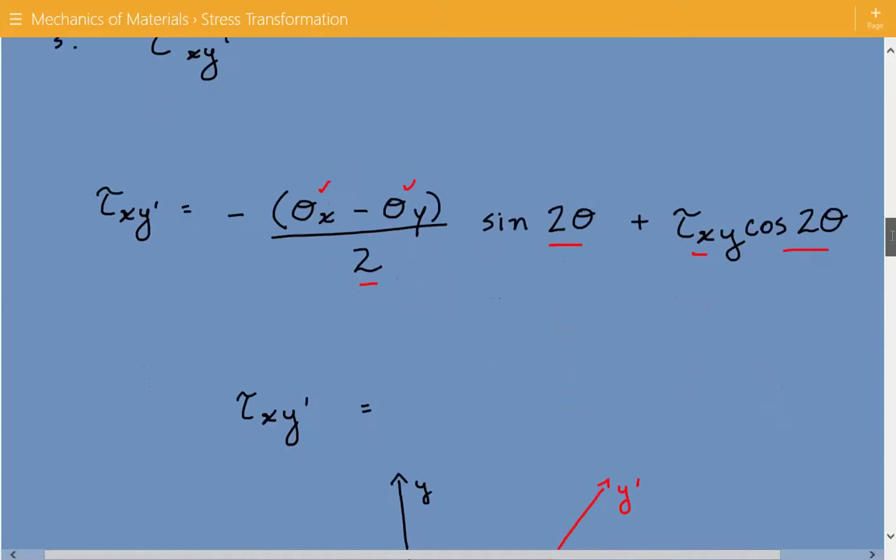
# Check the B9 shear stress formula (-77.452) and enter MPa as its unit in C9.
pyautogui.click(867, 7)
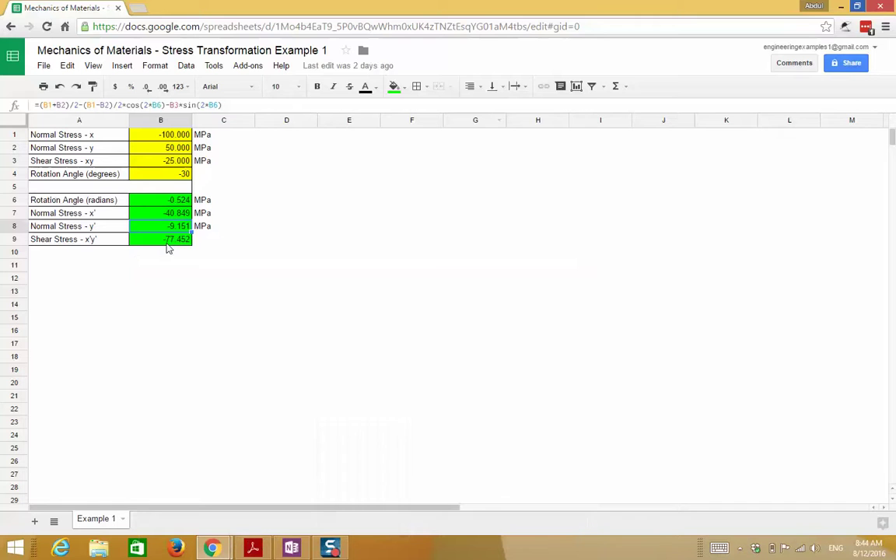
pyautogui.click(166, 241)
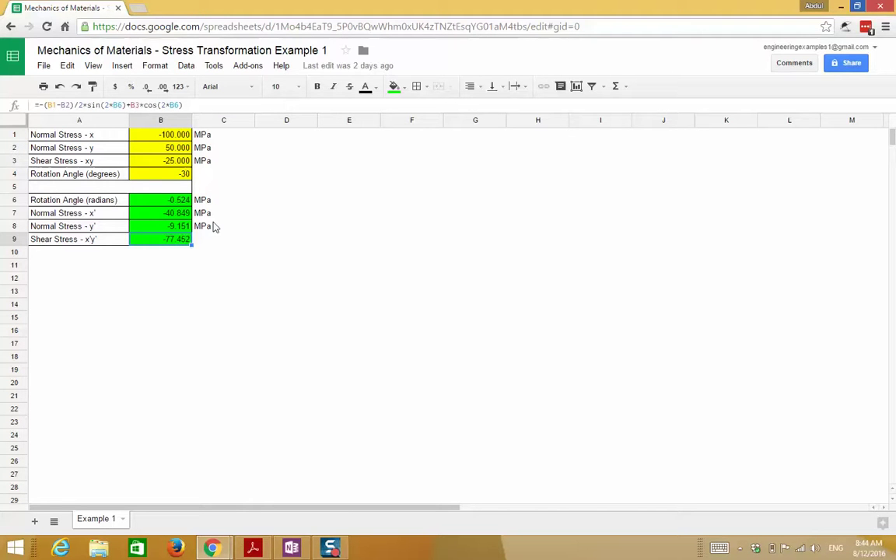
pyautogui.click(208, 244)
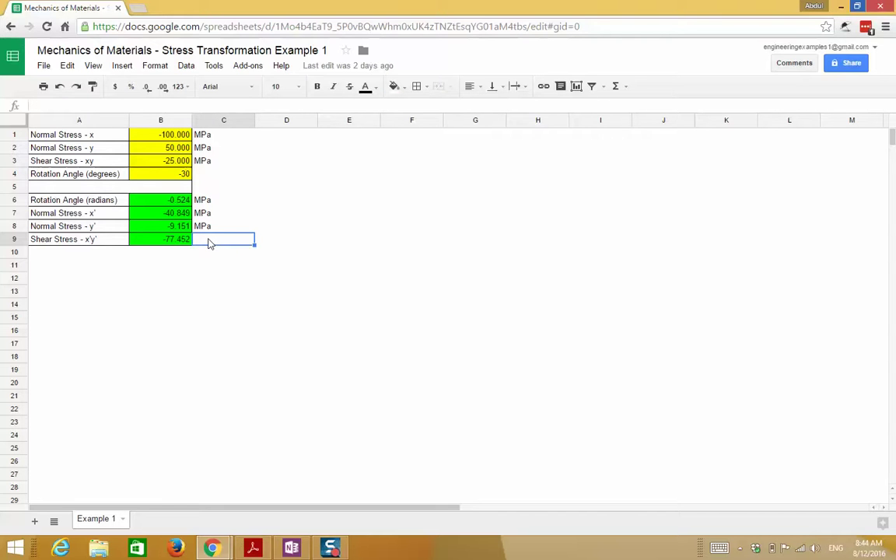
pyautogui.write('MPA')
pyautogui.press('BackSpace')
pyautogui.press('BackSpace')
pyautogui.write('Pa')
pyautogui.press('Return')
# Clear the MPa unit from radians cell C6 and return to OneNote.
pyautogui.press('Up')
pyautogui.press('Up')
pyautogui.press('Up')
pyautogui.press('Up')
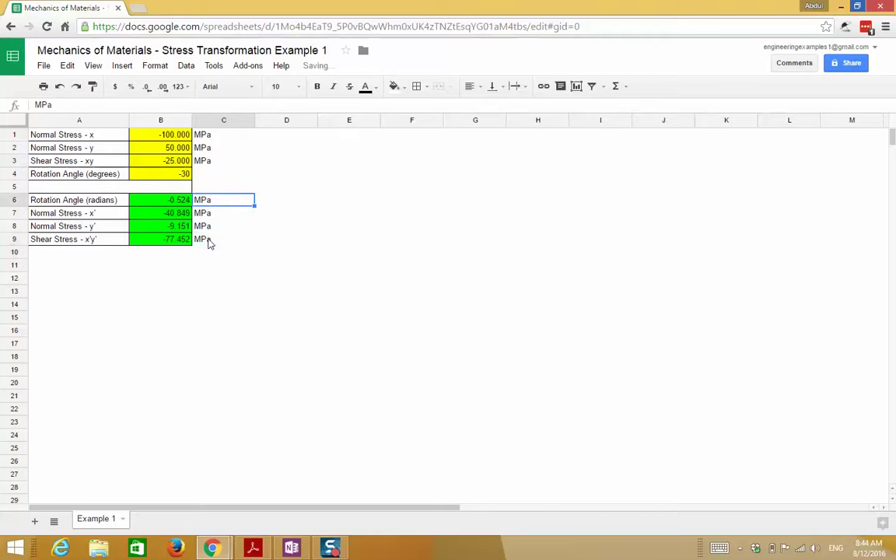
pyautogui.press('Delete')
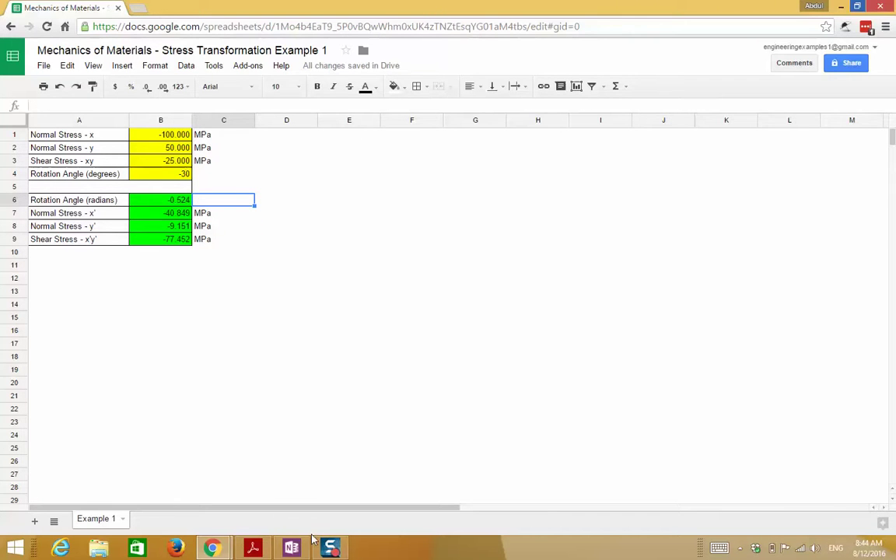
pyautogui.click(294, 550)
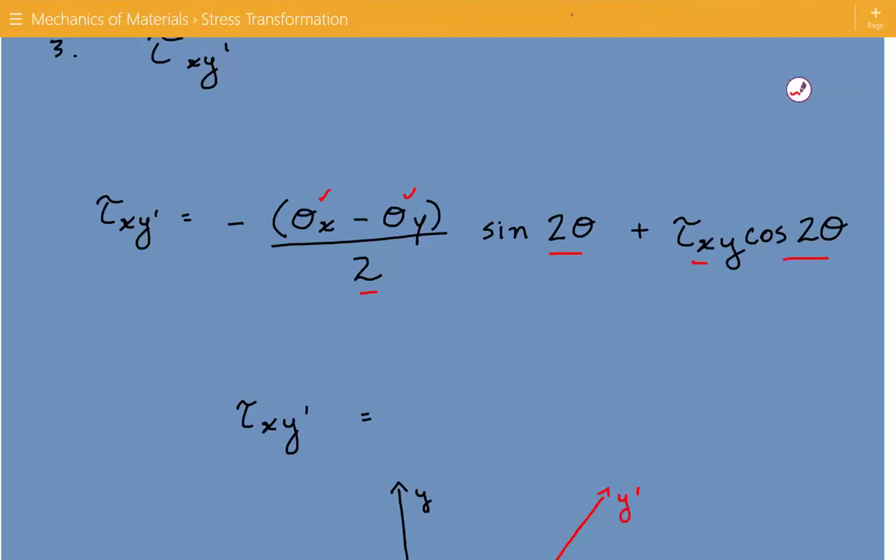
# Handwrite -77.45 MPa after τxy' = in red and scroll to the rotated element sketch.
pyautogui.moveTo(417, 412)
pyautogui.mouseDown()
pyautogui.moveTo(448, 401)
pyautogui.moveTo(460, 427)
pyautogui.moveTo(488, 428)
pyautogui.mouseUp()
pyautogui.click(520, 424)
pyautogui.moveTo(537, 404)
pyautogui.mouseDown()
pyautogui.moveTo(544, 427)
pyautogui.moveTo(573, 424)
pyautogui.mouseUp()
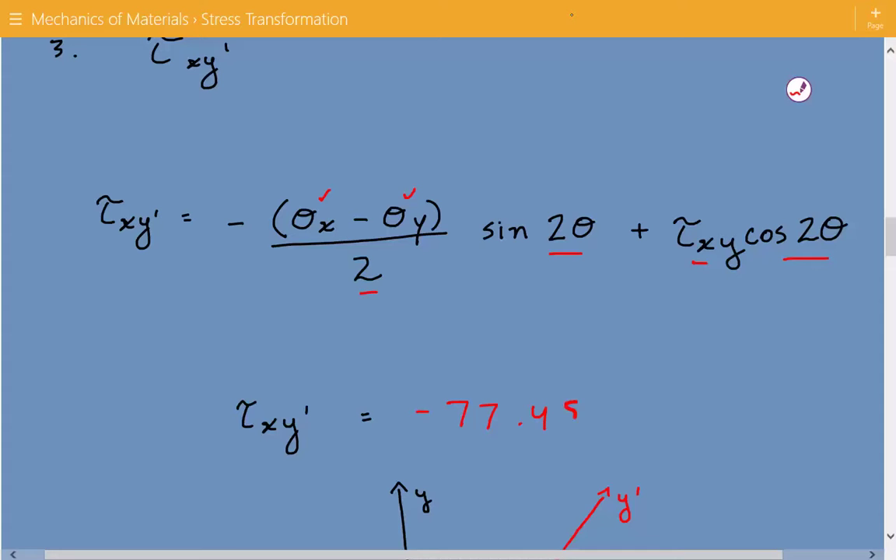
pyautogui.moveTo(638, 420)
pyautogui.mouseDown()
pyautogui.moveTo(669, 403)
pyautogui.moveTo(670, 420)
pyautogui.moveTo(672, 412)
pyautogui.moveTo(706, 420)
pyautogui.mouseUp()
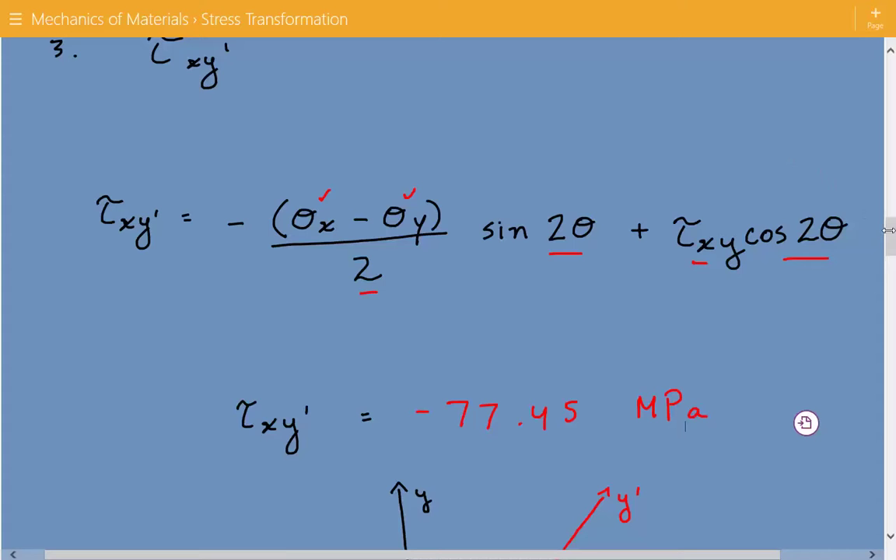
pyautogui.moveTo(890, 234); pyautogui.dragTo(889, 264)
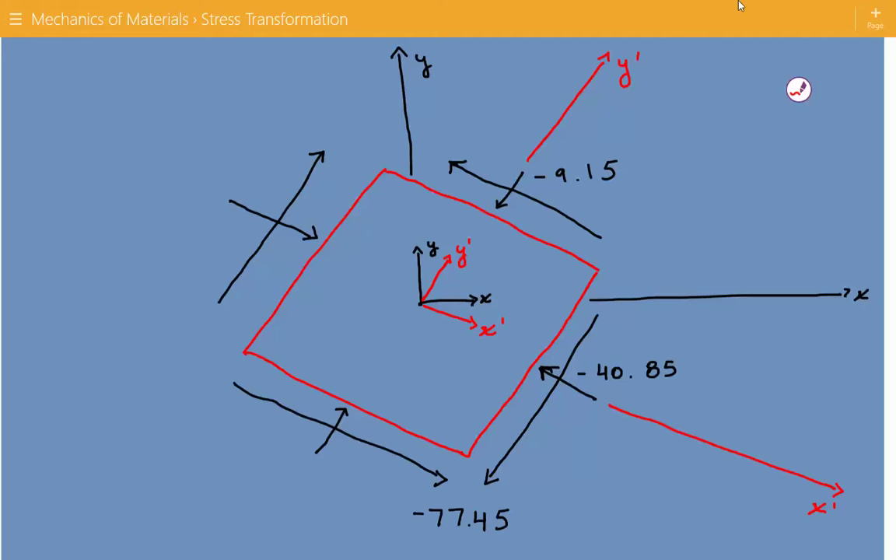
# Underline the y and red y' axis labels on the stress element in red.
pyautogui.moveTo(851, 309); pyautogui.dragTo(865, 309)
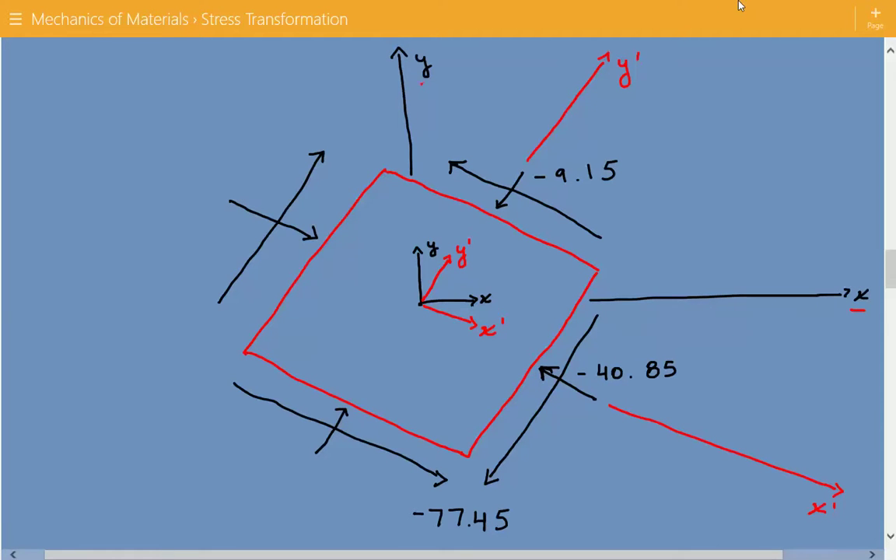
pyautogui.moveTo(421, 81); pyautogui.dragTo(437, 79)
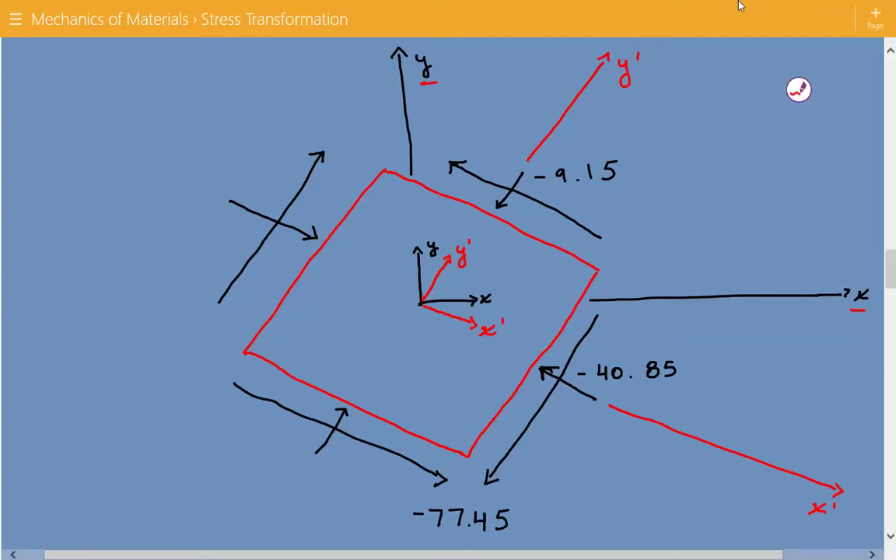
pyautogui.moveTo(807, 522); pyautogui.dragTo(824, 520)
pyautogui.moveTo(614, 96); pyautogui.dragTo(642, 96)
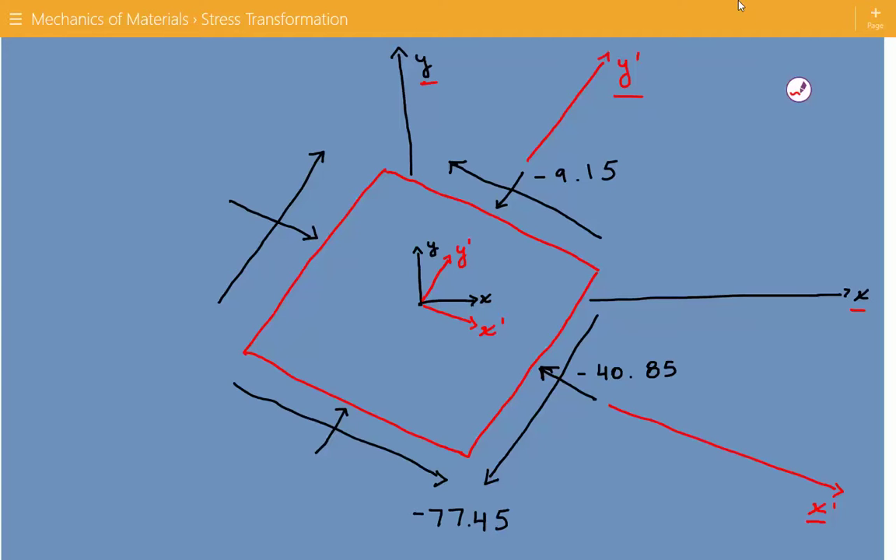
# Draw a red arc from the x axis to x' and label it -30°.
pyautogui.moveTo(735, 296)
pyautogui.mouseDown()
pyautogui.moveTo(755, 353)
pyautogui.moveTo(748, 376)
pyautogui.moveTo(700, 426)
pyautogui.mouseUp()
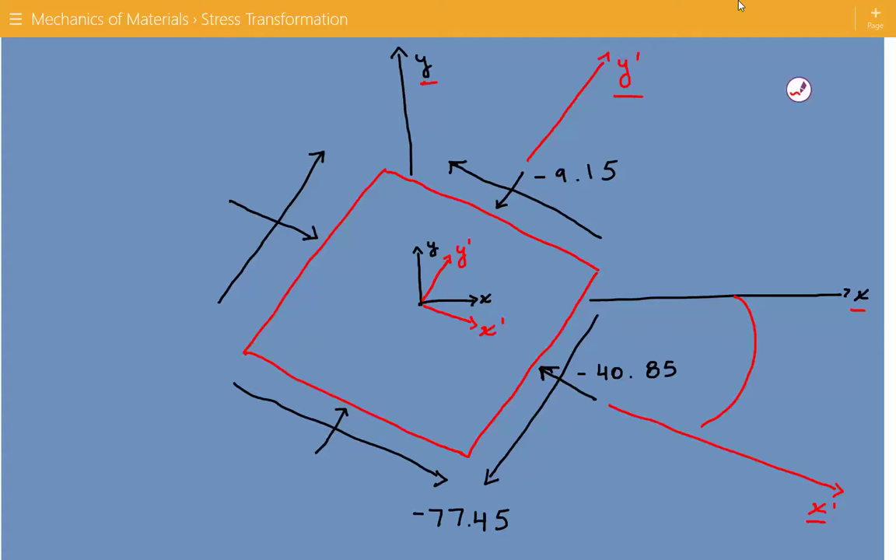
pyautogui.moveTo(767, 368); pyautogui.dragTo(766, 386)
pyautogui.moveTo(793, 371)
pyautogui.mouseDown()
pyautogui.moveTo(805, 370)
pyautogui.moveTo(763, 376)
pyautogui.mouseUp()
# Add a 60° arc from x to y' and underline -9.15 and -40.85 in red.
pyautogui.moveTo(589, 105)
pyautogui.mouseDown()
pyautogui.moveTo(628, 120)
pyautogui.moveTo(688, 174)
pyautogui.moveTo(706, 219)
pyautogui.moveTo(691, 282)
pyautogui.mouseUp()
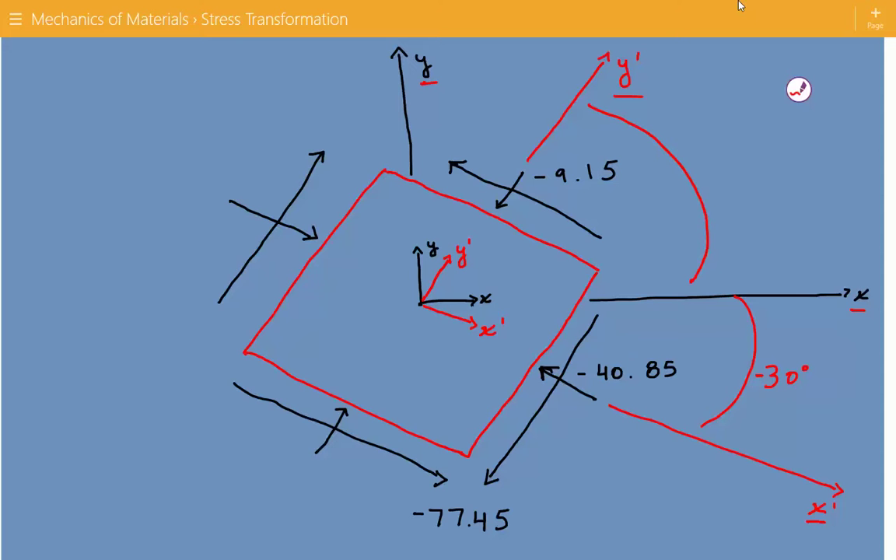
pyautogui.moveTo(722, 156); pyautogui.dragTo(716, 172)
pyautogui.moveTo(735, 161)
pyautogui.mouseDown()
pyautogui.moveTo(733, 171)
pyautogui.moveTo(736, 161)
pyautogui.moveTo(757, 165)
pyautogui.mouseUp()
pyautogui.moveTo(562, 191); pyautogui.dragTo(609, 188)
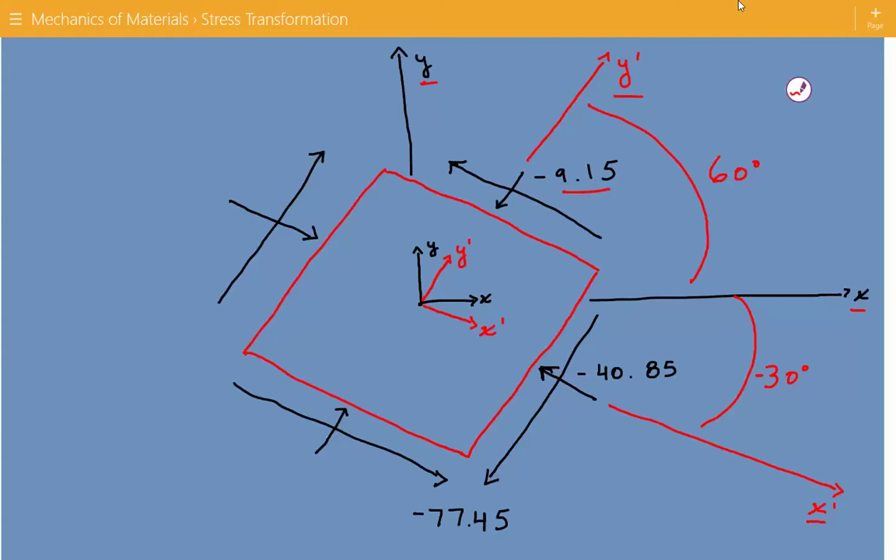
pyautogui.moveTo(606, 388); pyautogui.dragTo(678, 386)
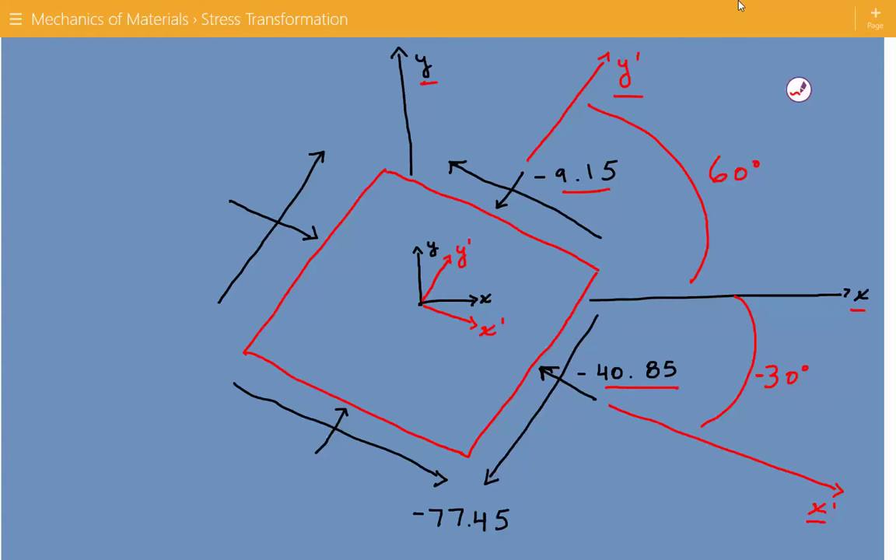